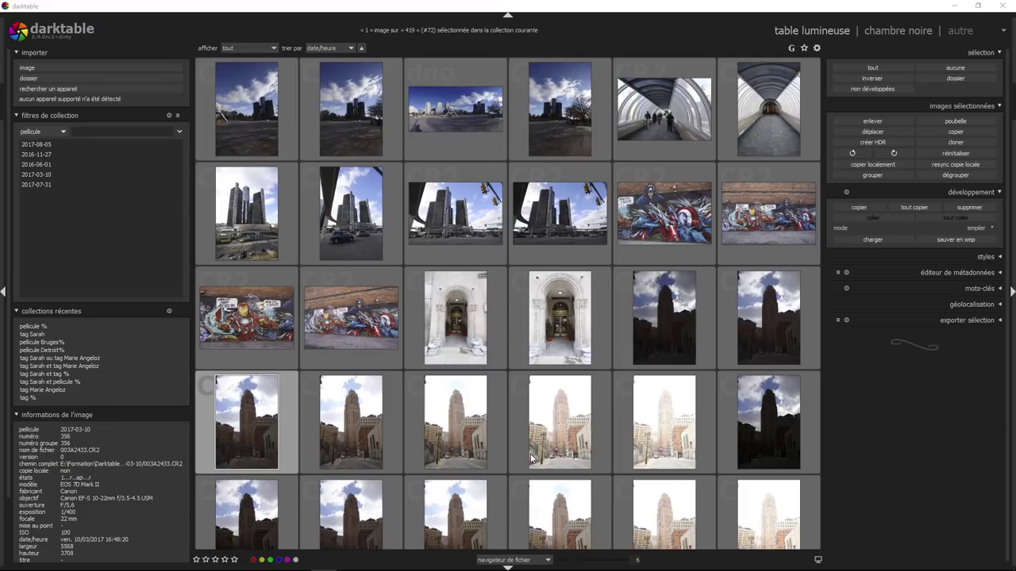
- Deselect every photo in the 419-image lighttable collection
key(ctrl+shift+a)
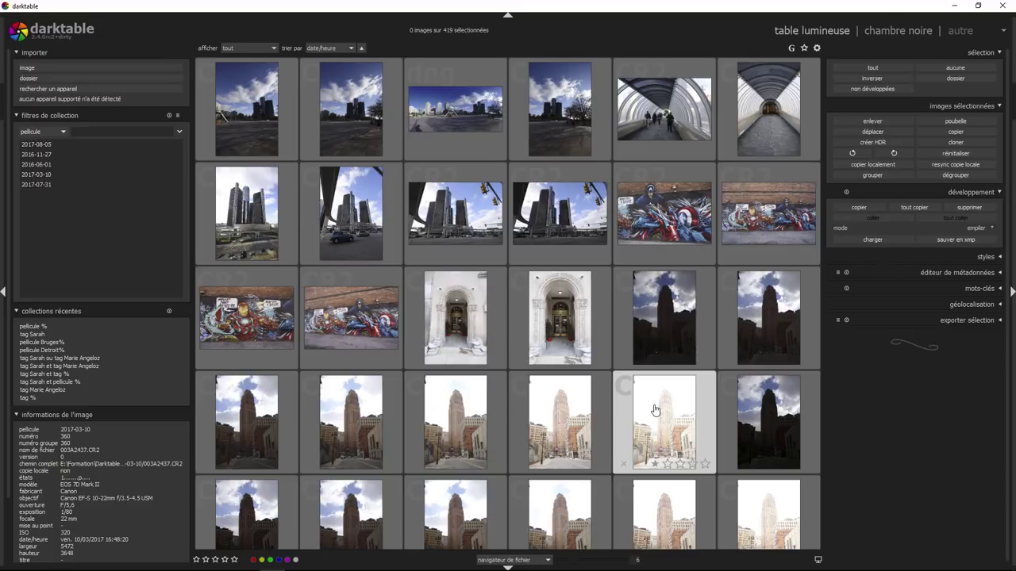
- Select the seven bracketed tower shots, merge them into HDR 003A2431-hdr.dng, and select it
click(655, 337)
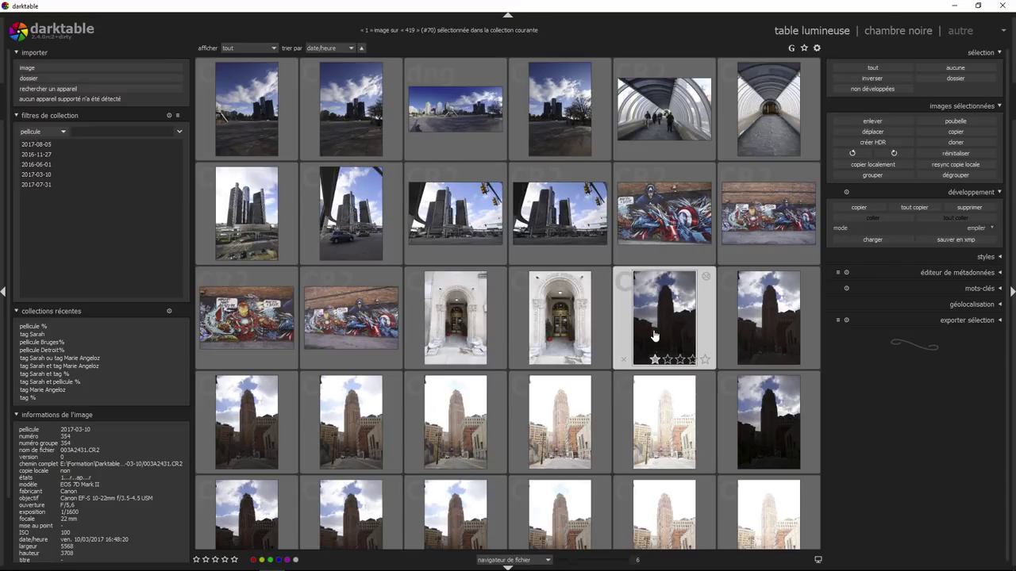
shift+click(685, 427)
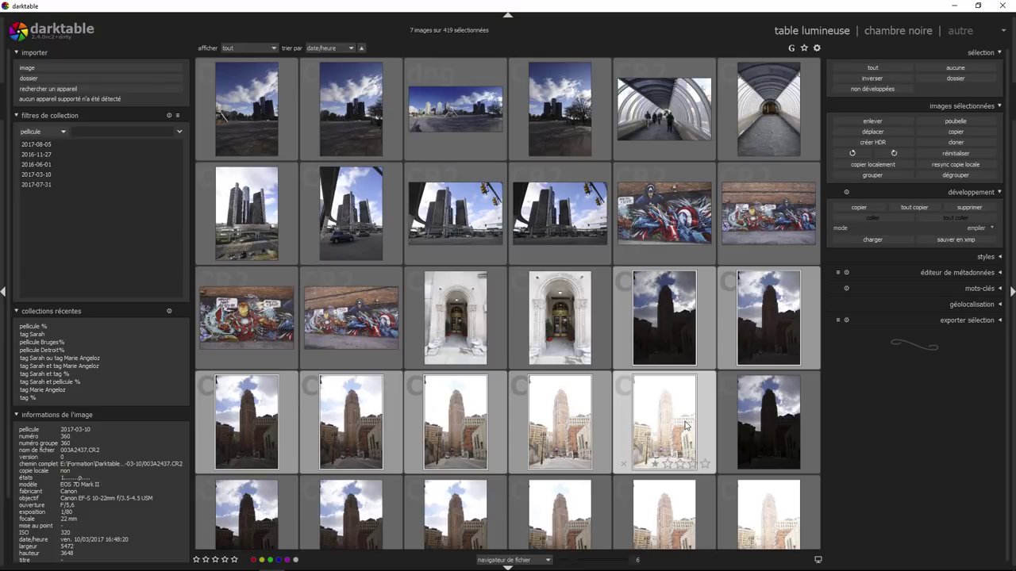
click(999, 54)
click(1001, 54)
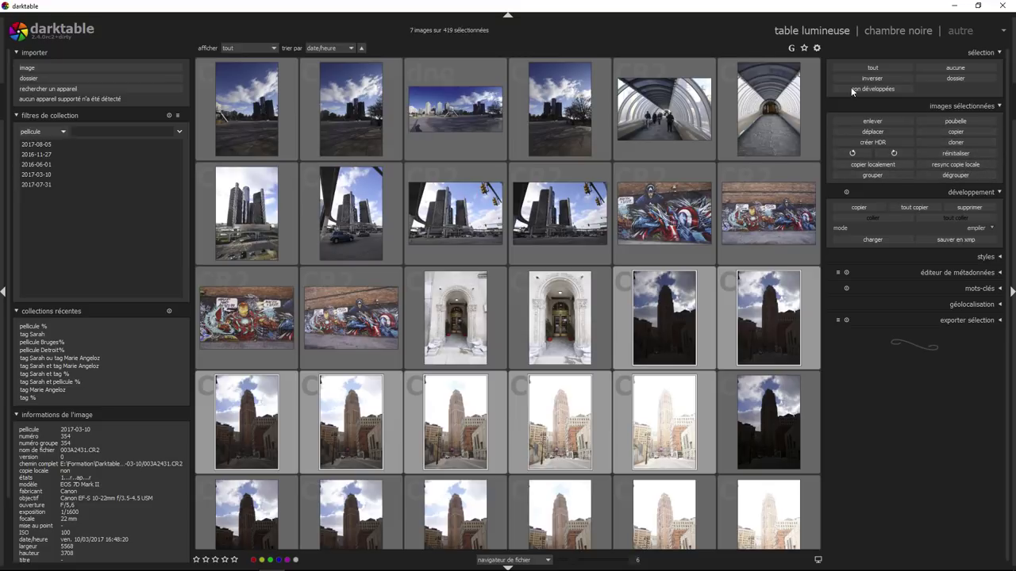
click(877, 142)
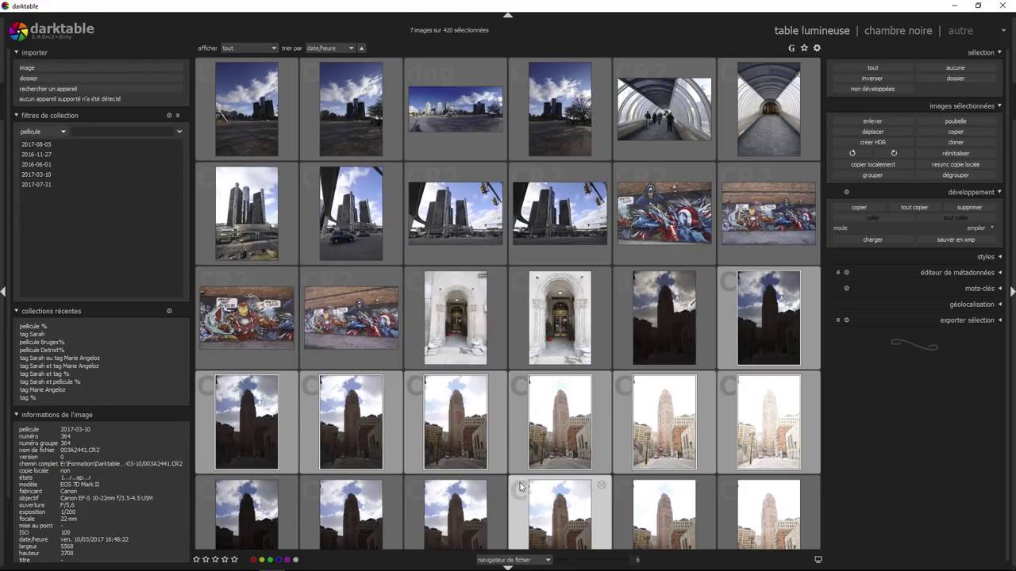
click(667, 319)
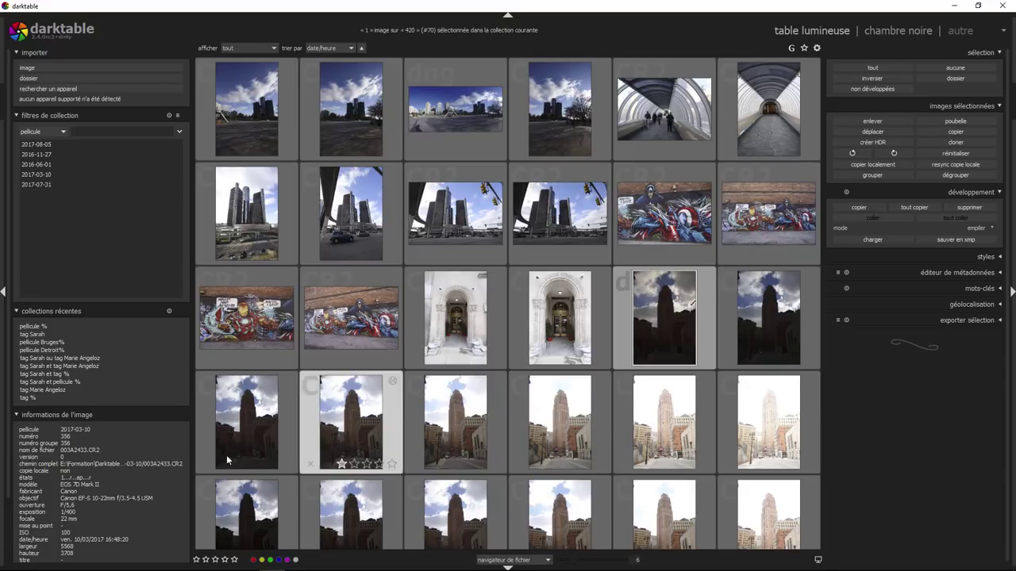
double_click(659, 321)
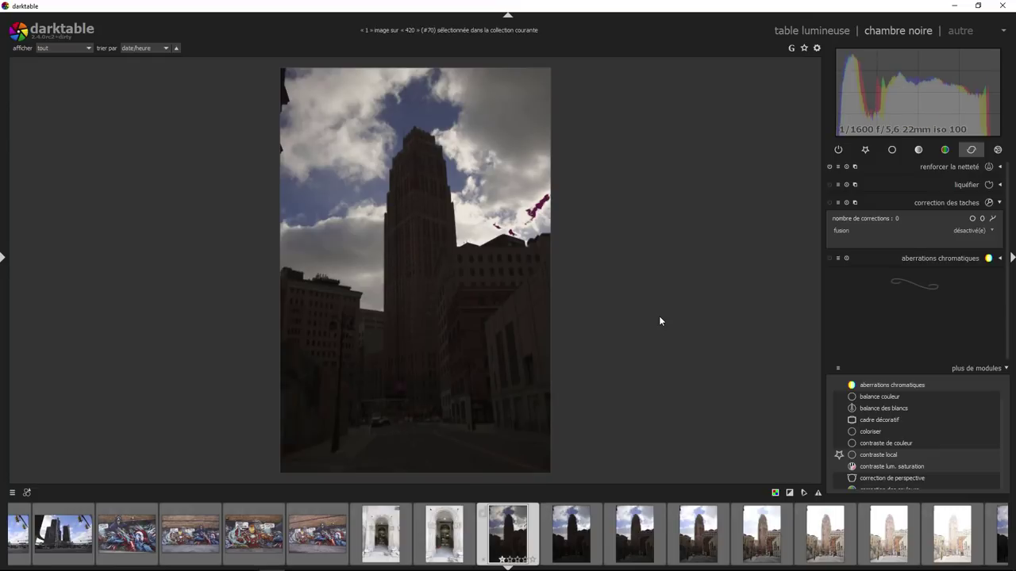
scroll(542, 251, up, 2)
scroll(537, 219, up, 1)
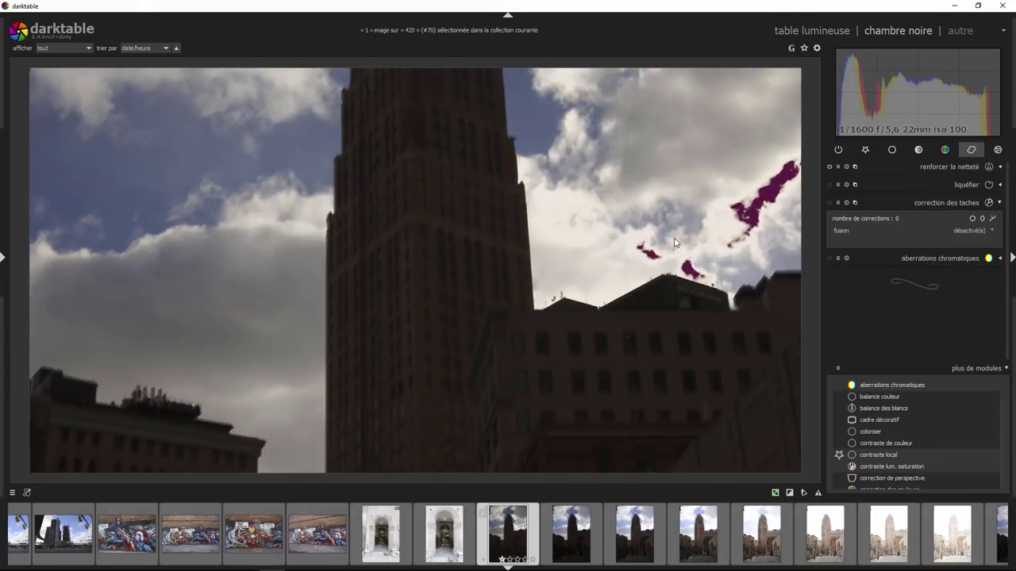
scroll(675, 243, up, 1)
drag(433, 213, 510, 363)
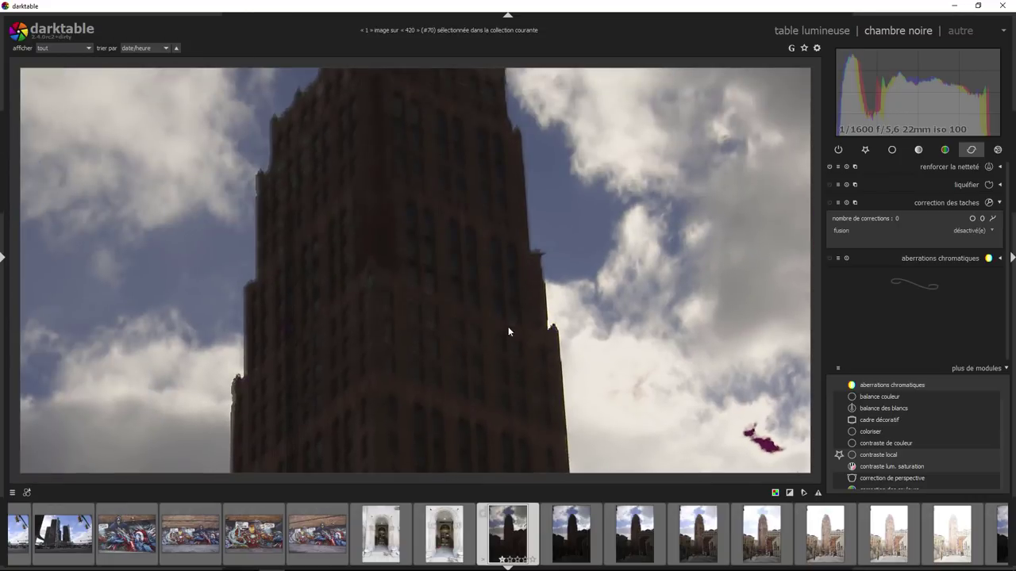
drag(427, 294, 427, 379)
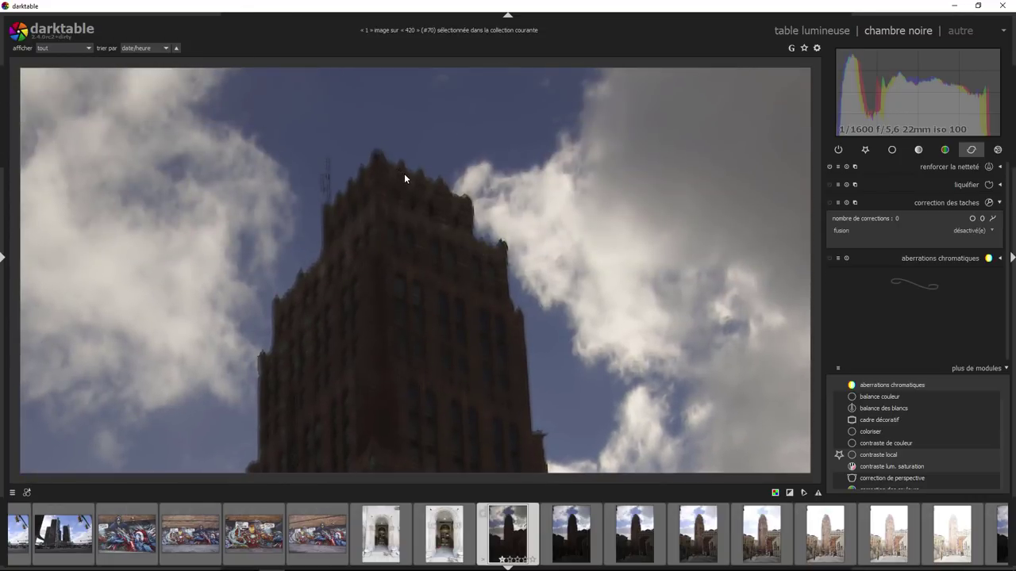
middle_click(434, 322)
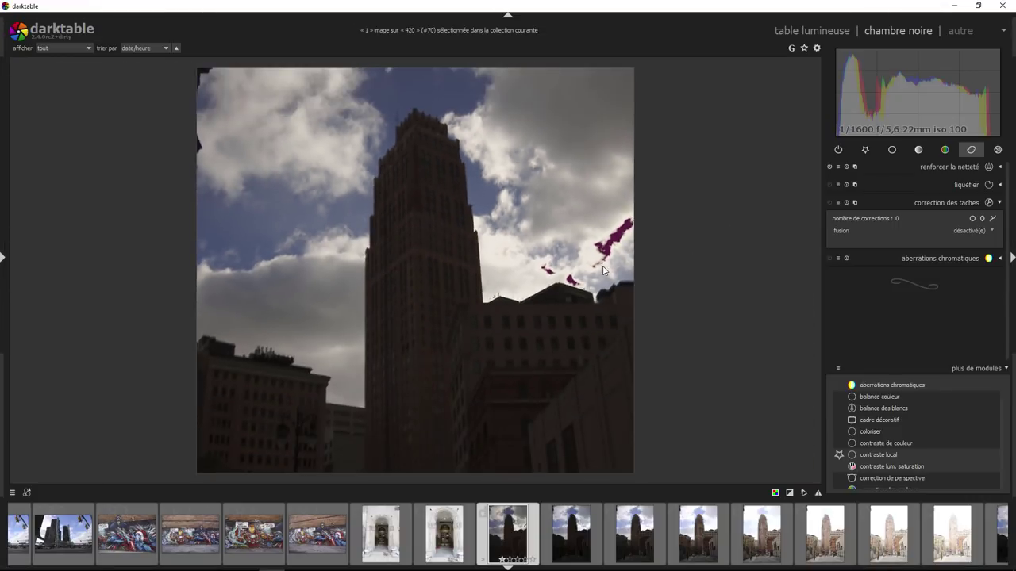
middle_click(541, 306)
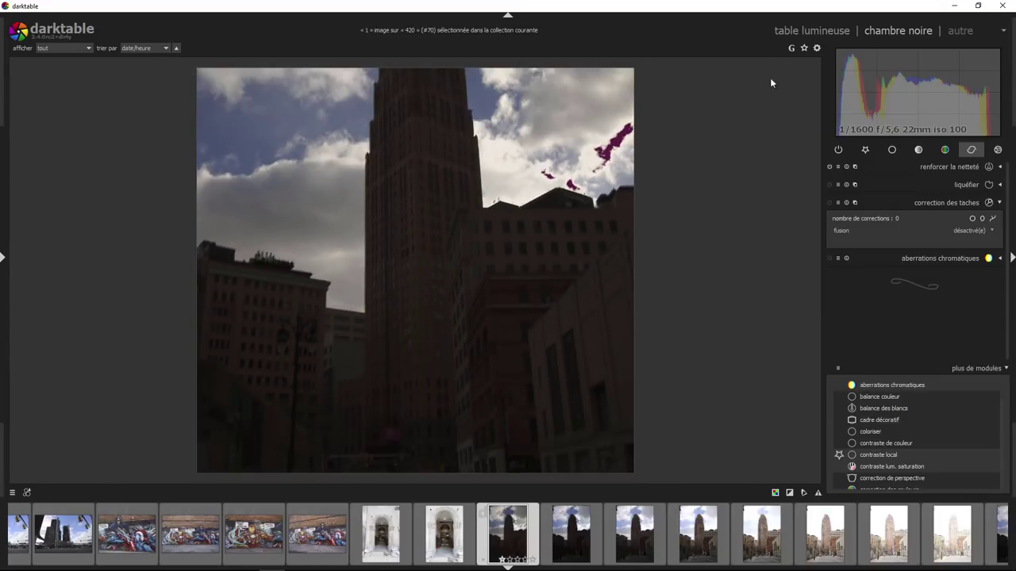
click(827, 30)
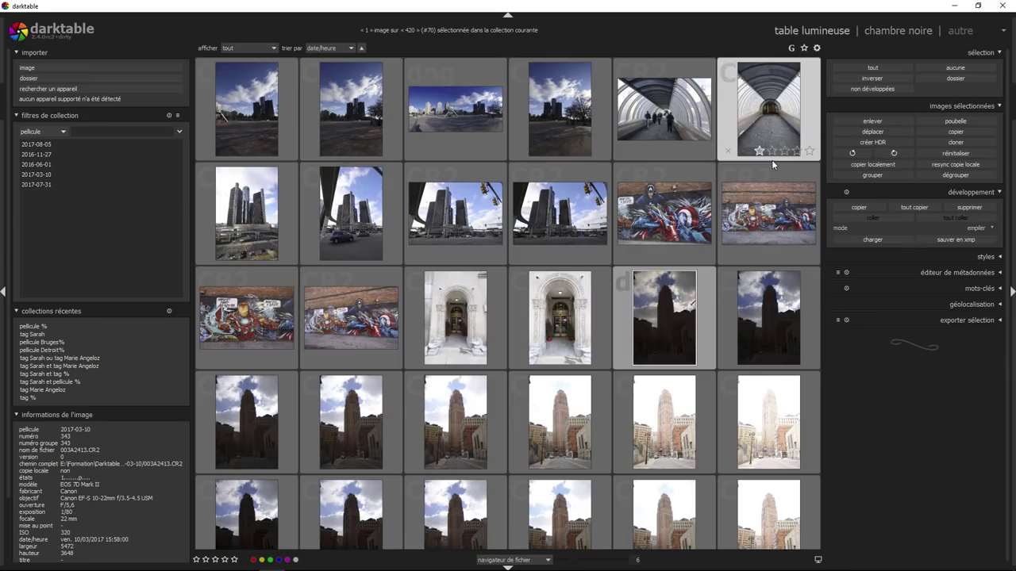
- Delete the seven-image HDR from the library and merge three tower exposures into 003A2432-hdr.dng
key(Delete)
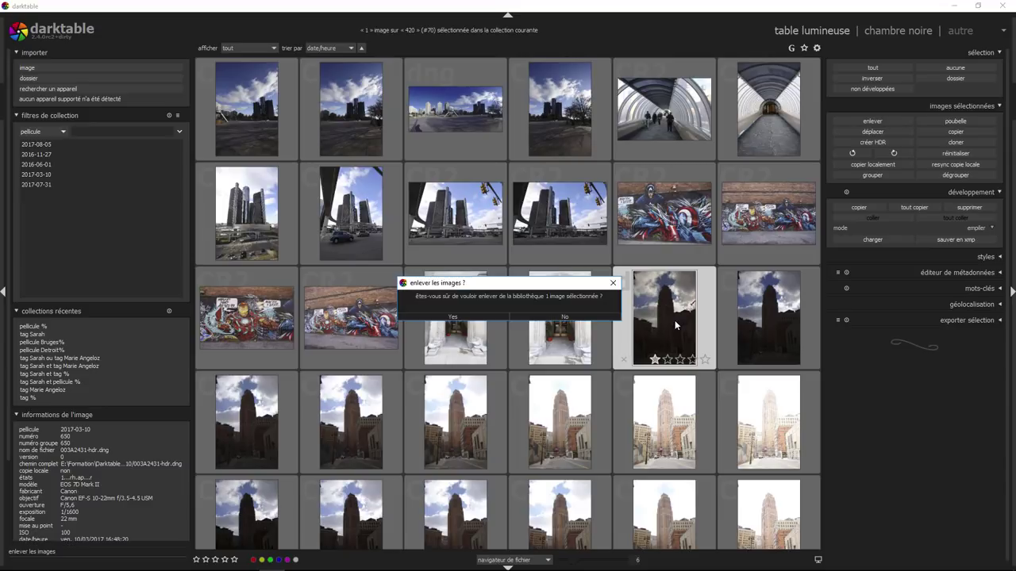
click(488, 316)
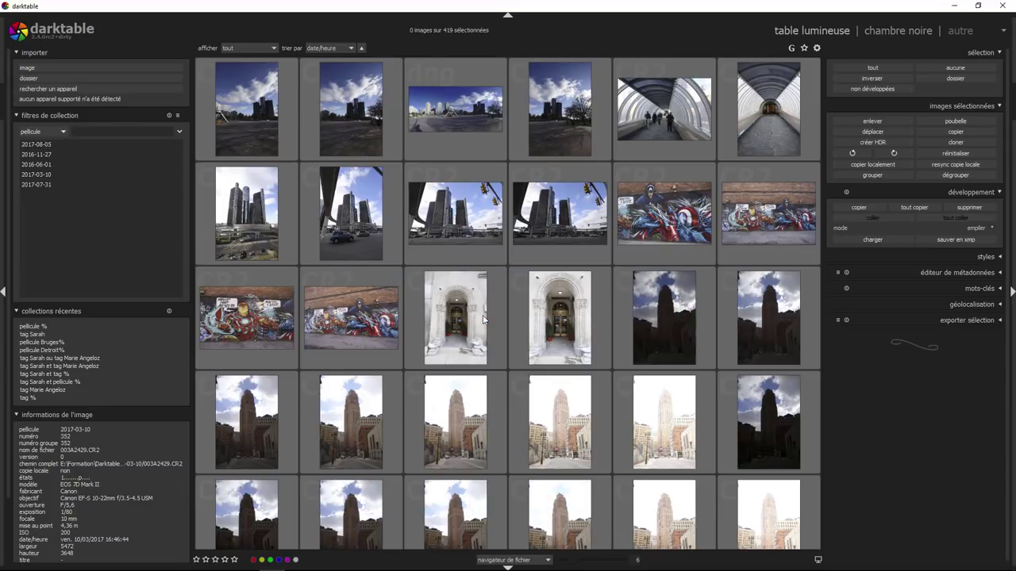
click(752, 311)
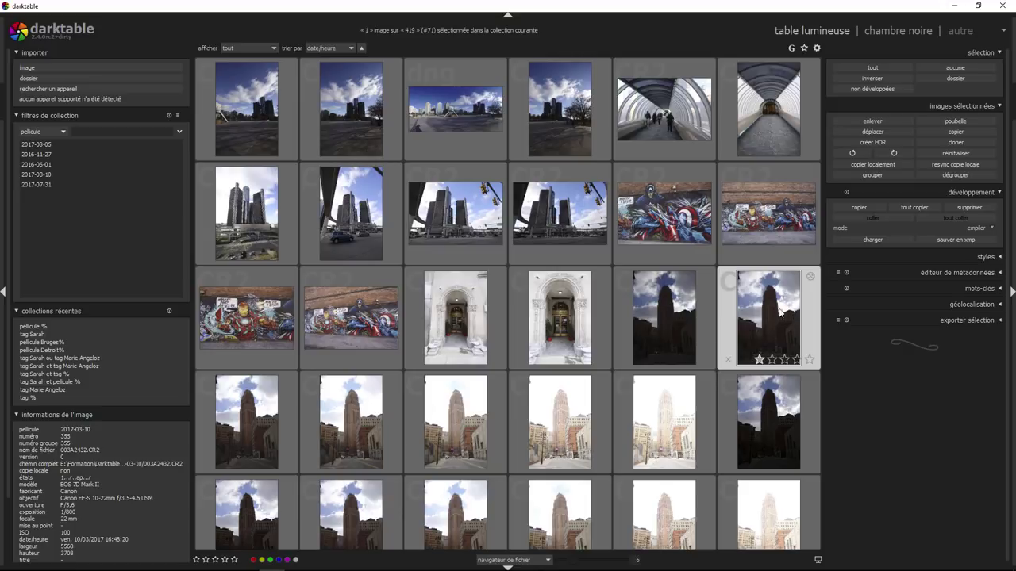
ctrl+click(346, 431)
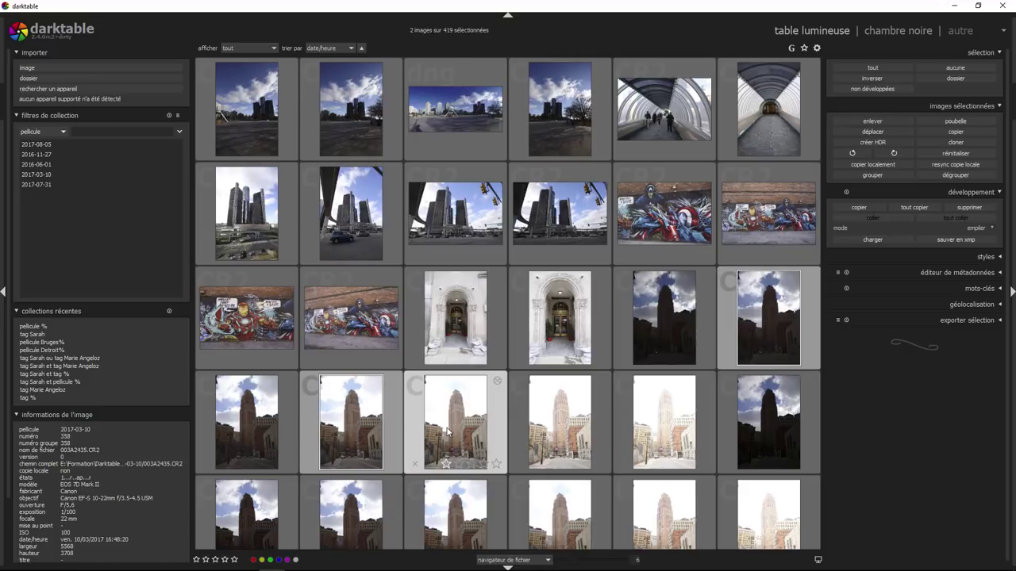
ctrl+click(255, 423)
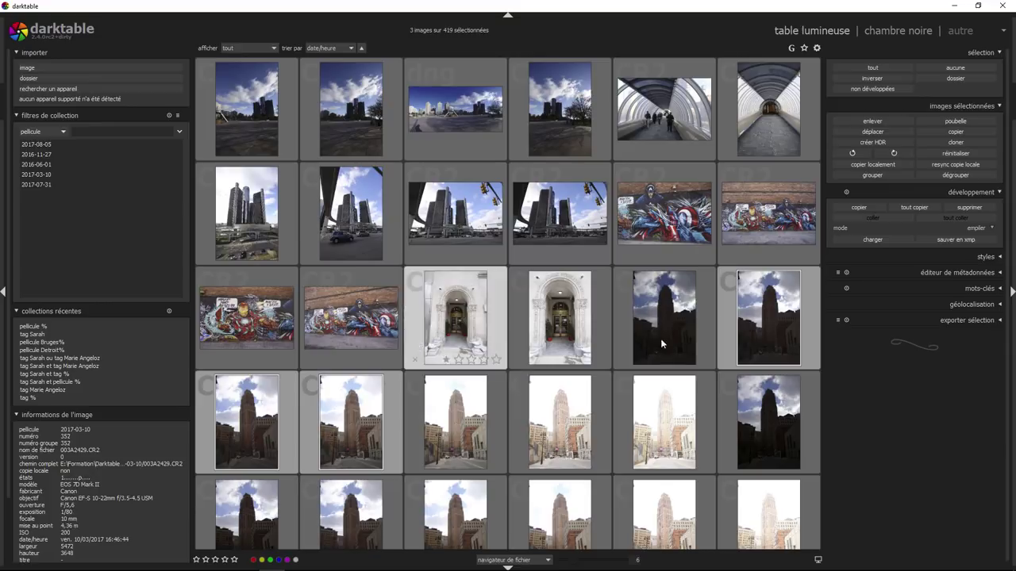
click(868, 143)
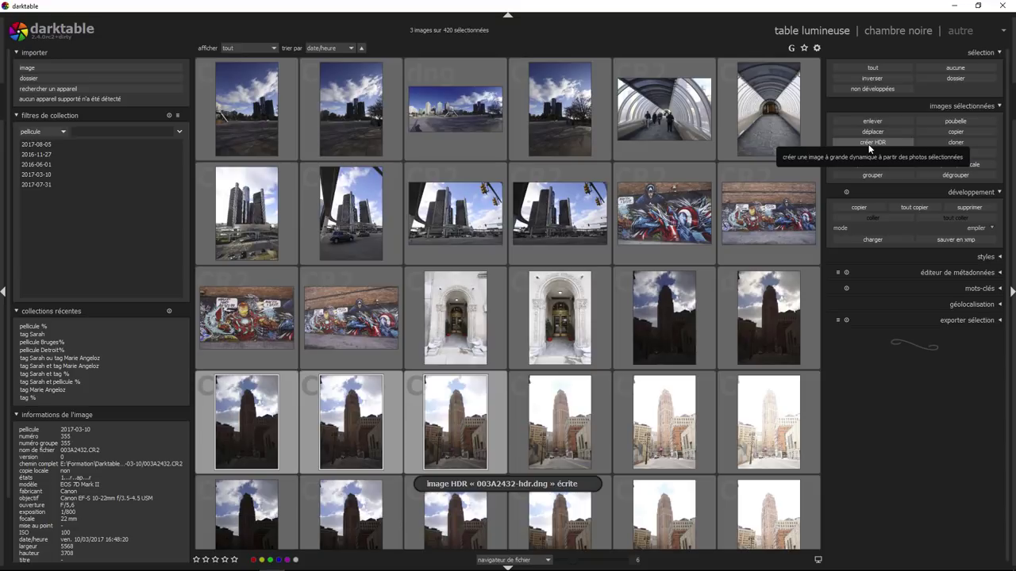
- Open the new HDR in the darkroom, zoom in and back out, then return to the lighttable
click(758, 328)
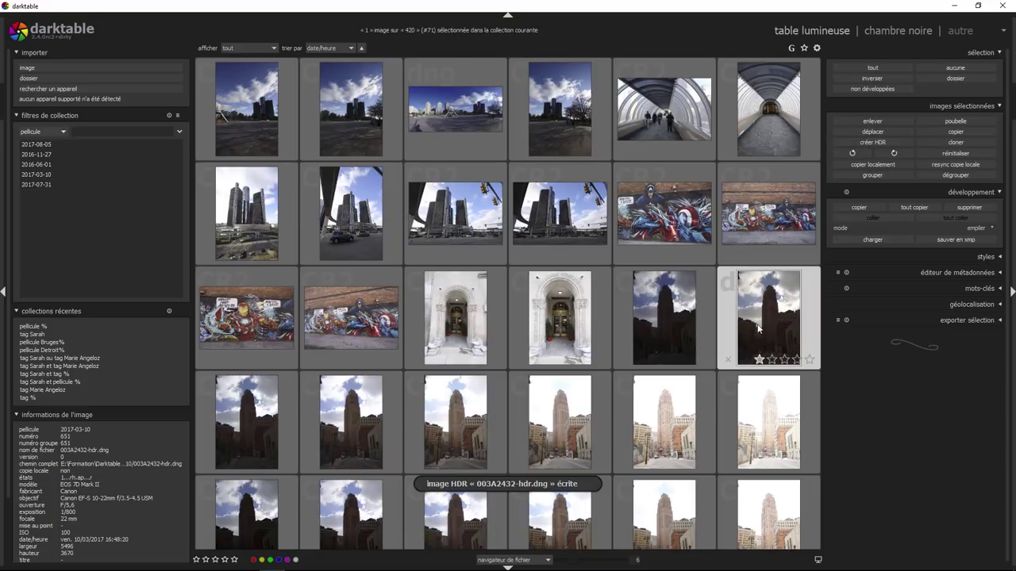
double_click(758, 329)
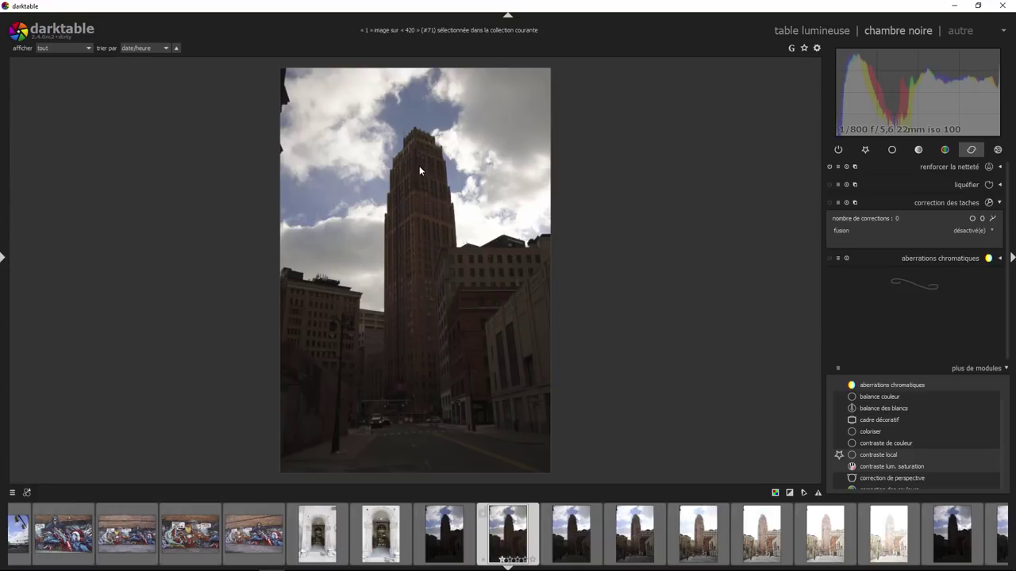
scroll(426, 198, up, 1)
scroll(424, 196, up, 2)
scroll(423, 196, up, 2)
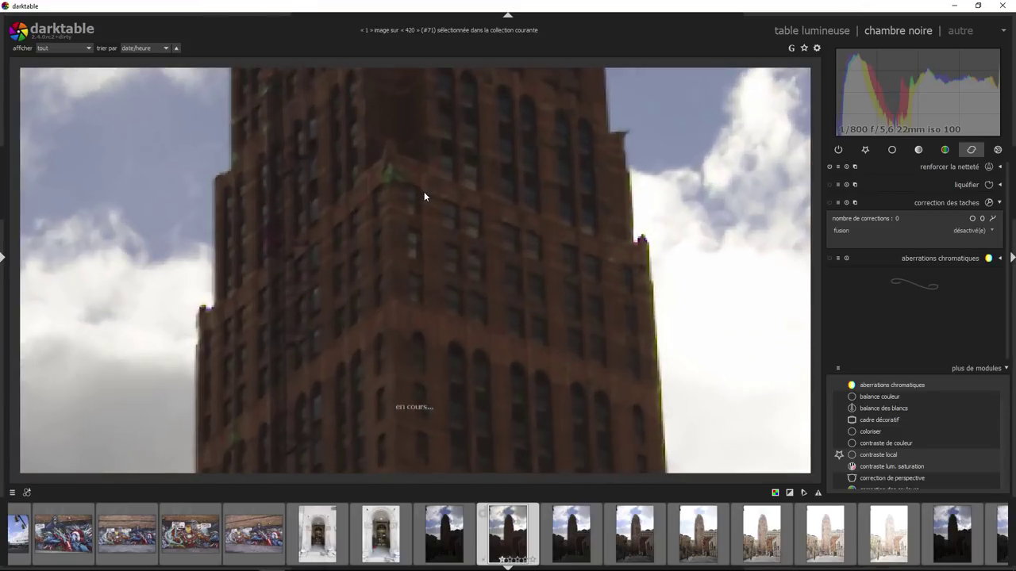
scroll(424, 196, up, 2)
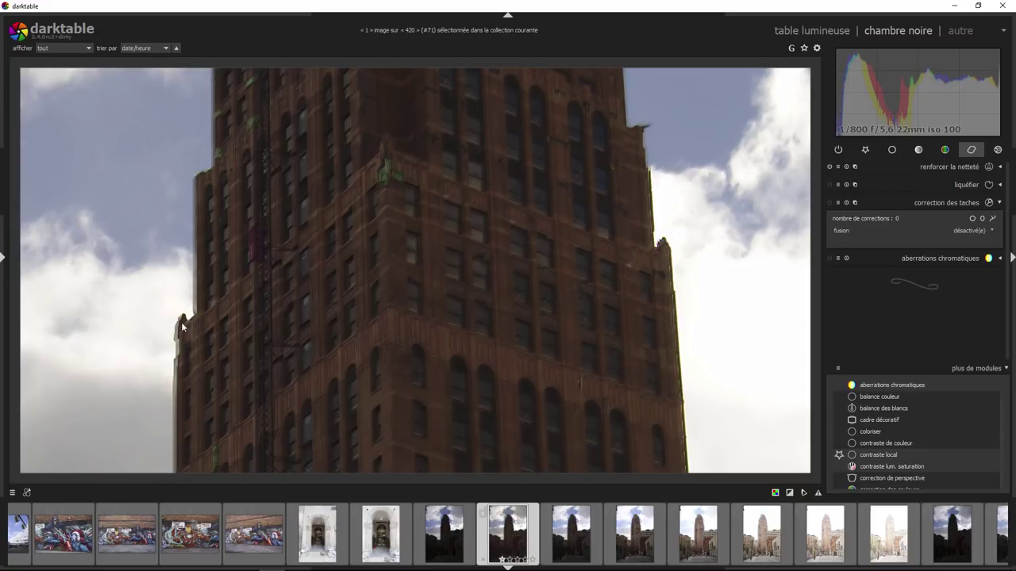
scroll(397, 257, down, 1)
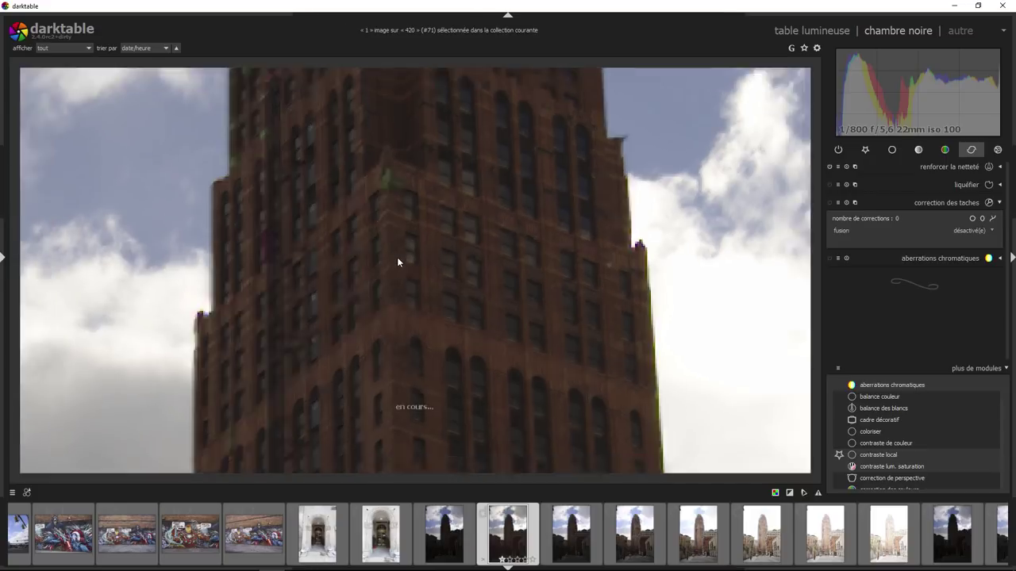
scroll(396, 257, down, 2)
scroll(396, 257, down, 2)
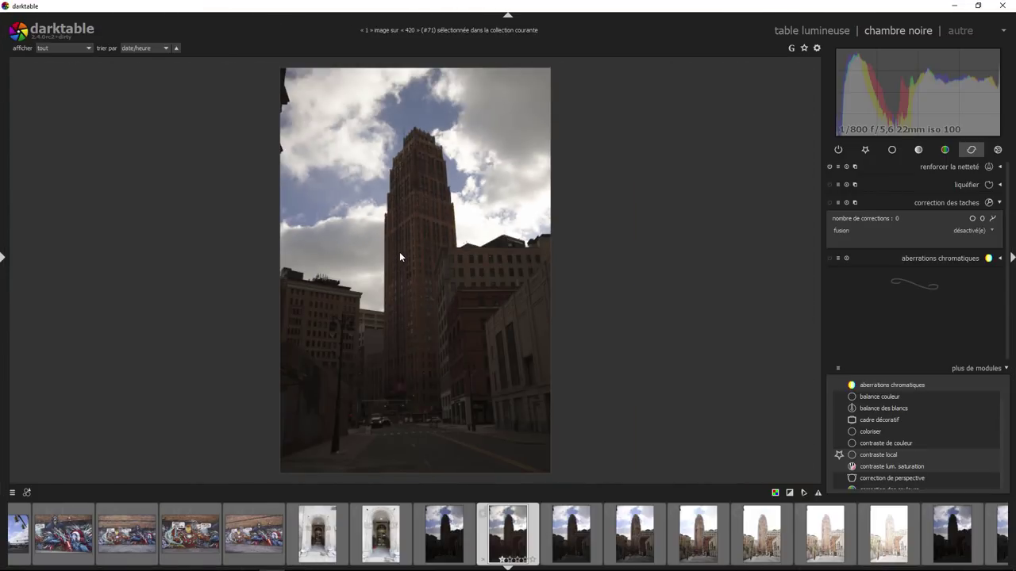
click(791, 36)
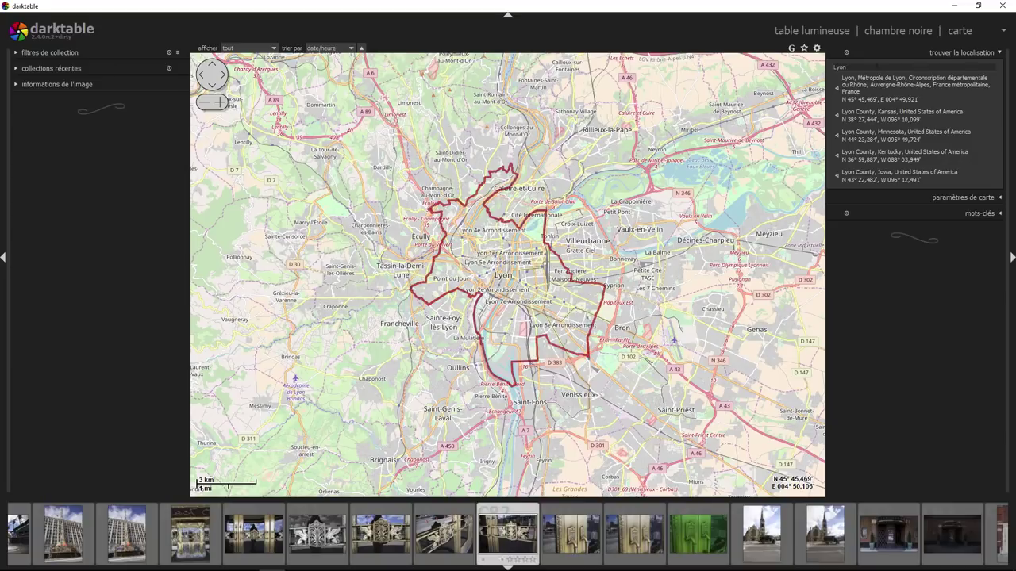
- Replace 'Lyon' with 'detroit' in the map search, go to Detroit, Michigan, and place a photo downtown
double_click(860, 66)
text(detroit)
key(Return)
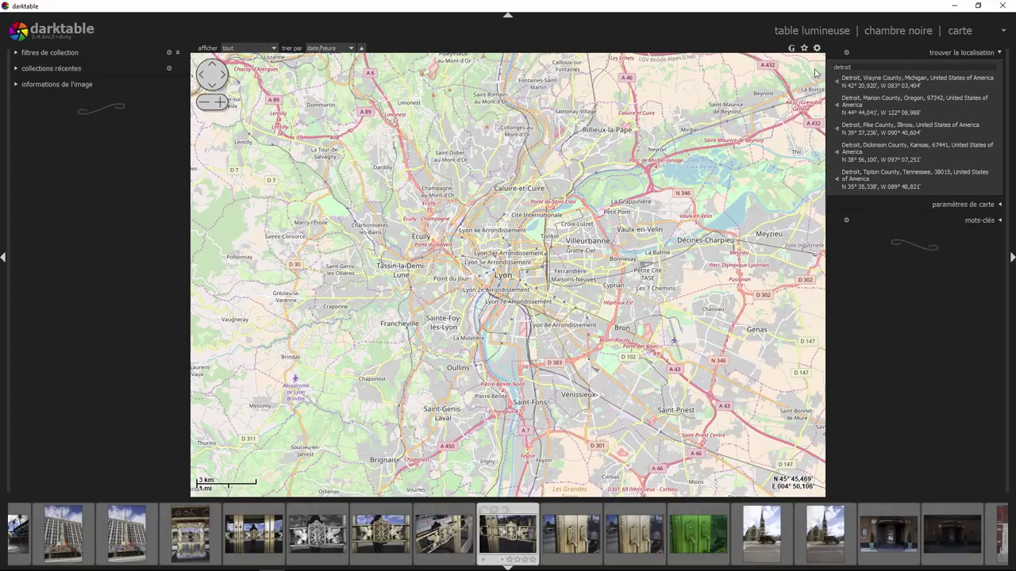
click(863, 82)
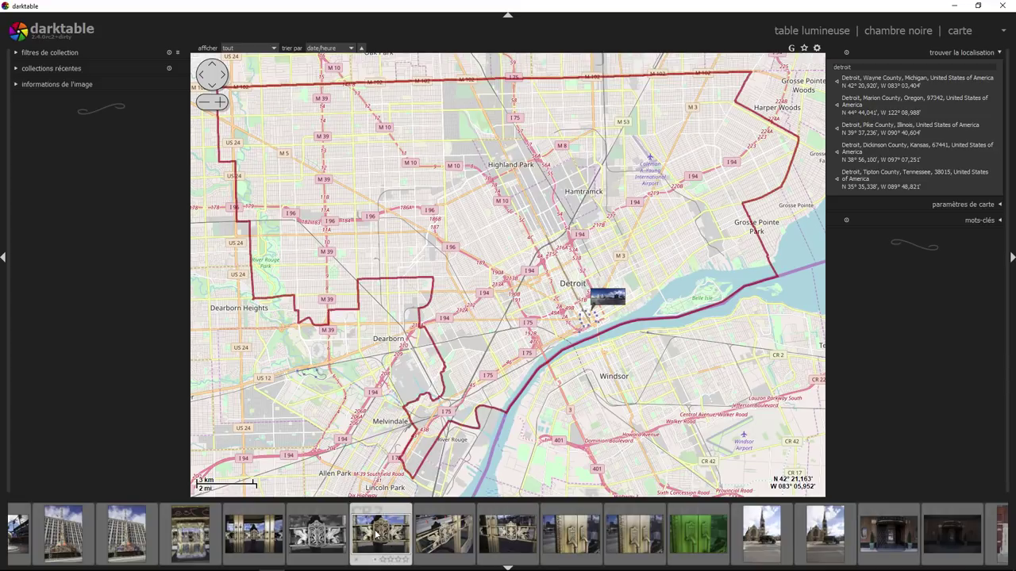
mouse_move(379, 533)
mouse_down()
mouse_move(440, 310)
mouse_move(405, 515)
mouse_up()
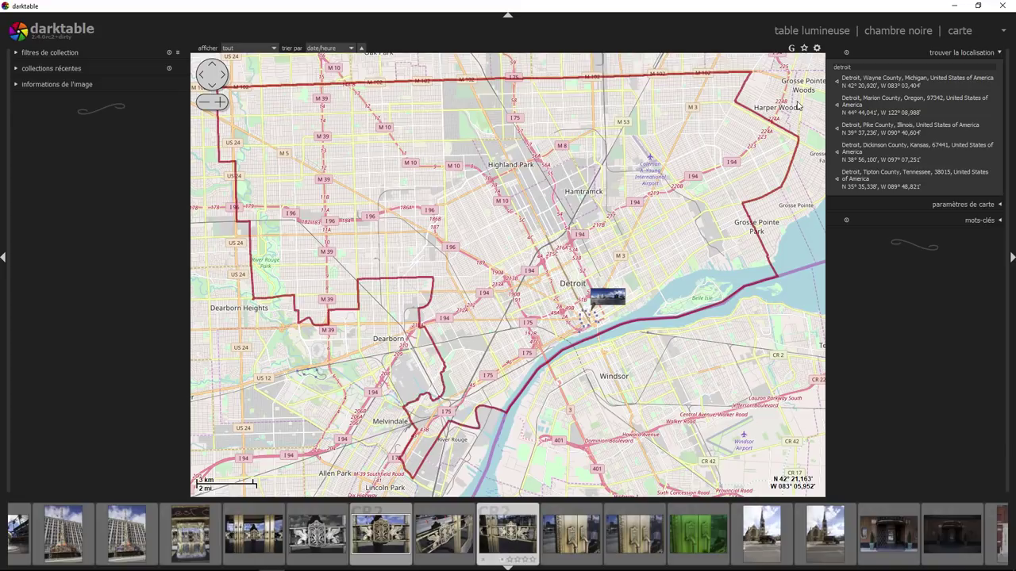
- In the lighttable, select the towers-under-blue-sky photo, keep JPEG 8-bit export, and show the export presets
click(816, 31)
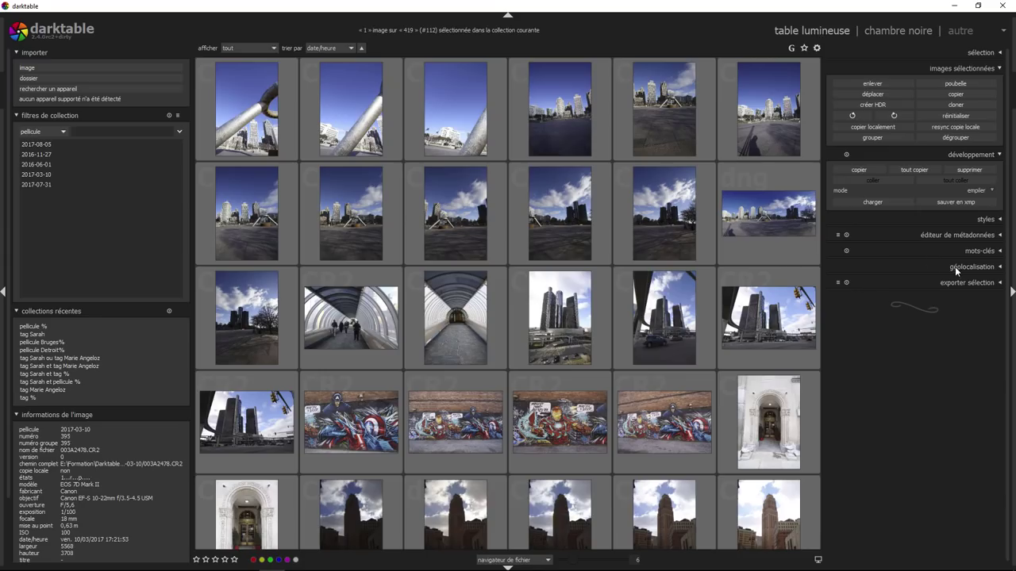
click(469, 227)
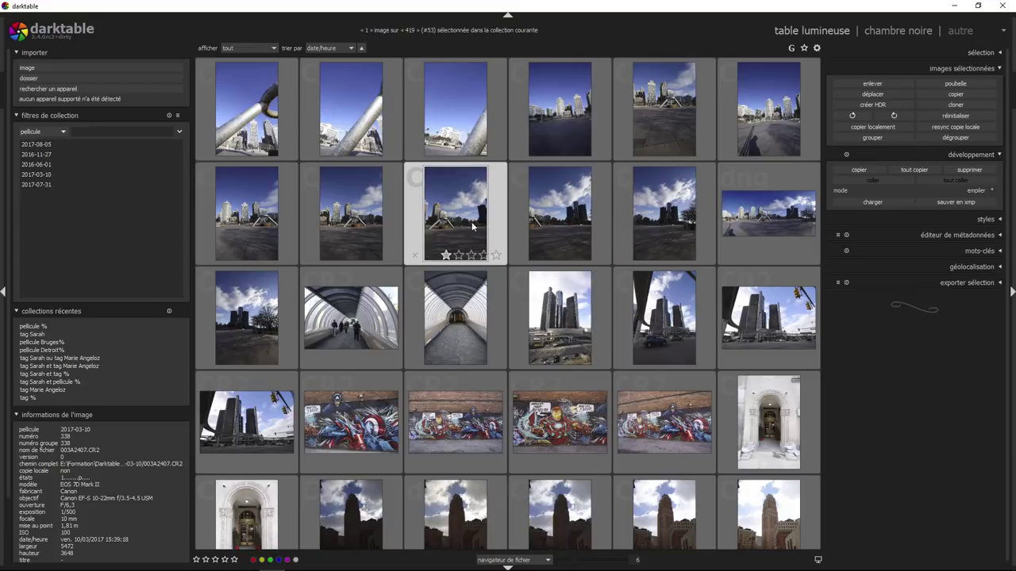
click(999, 282)
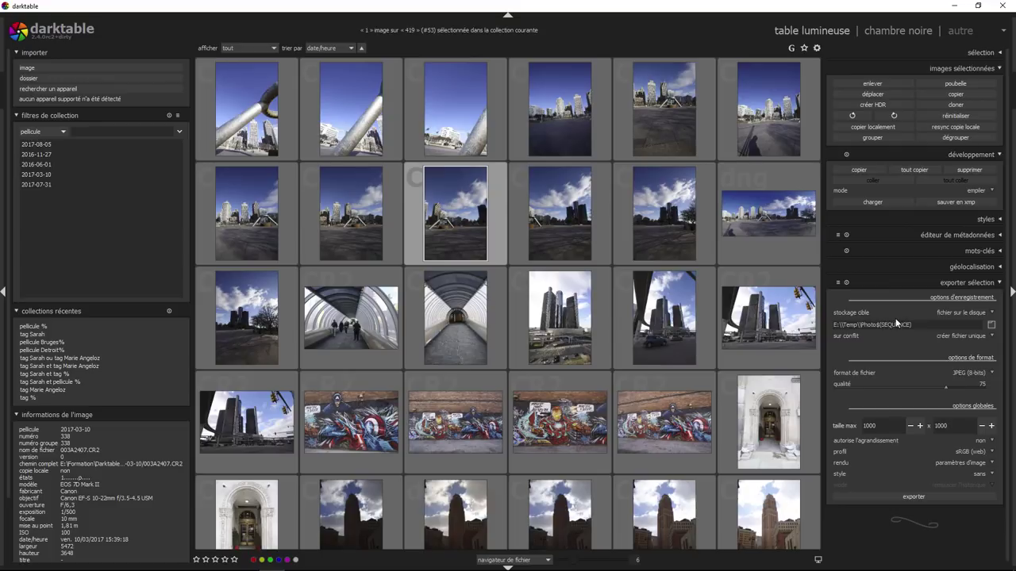
click(976, 380)
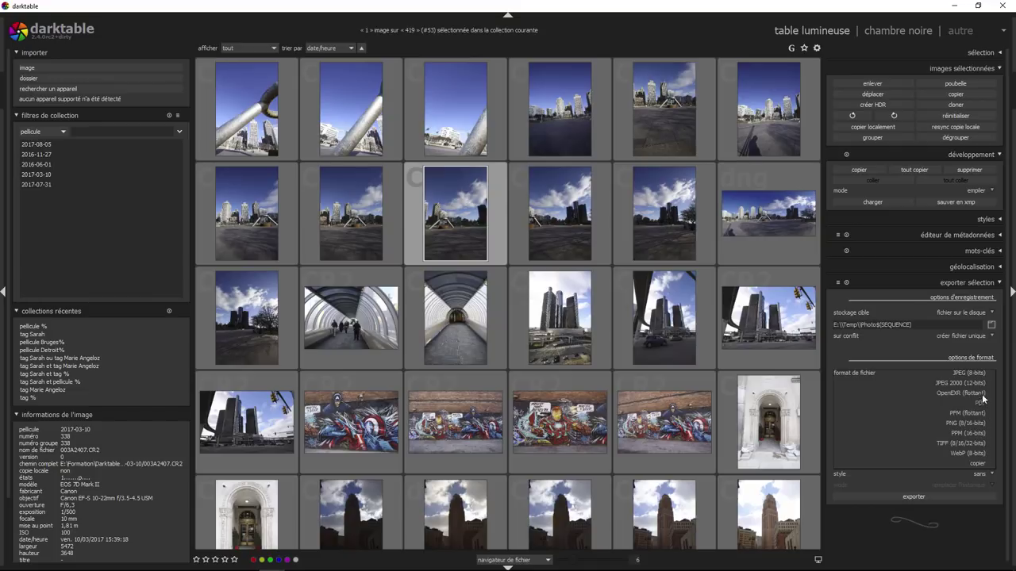
click(919, 355)
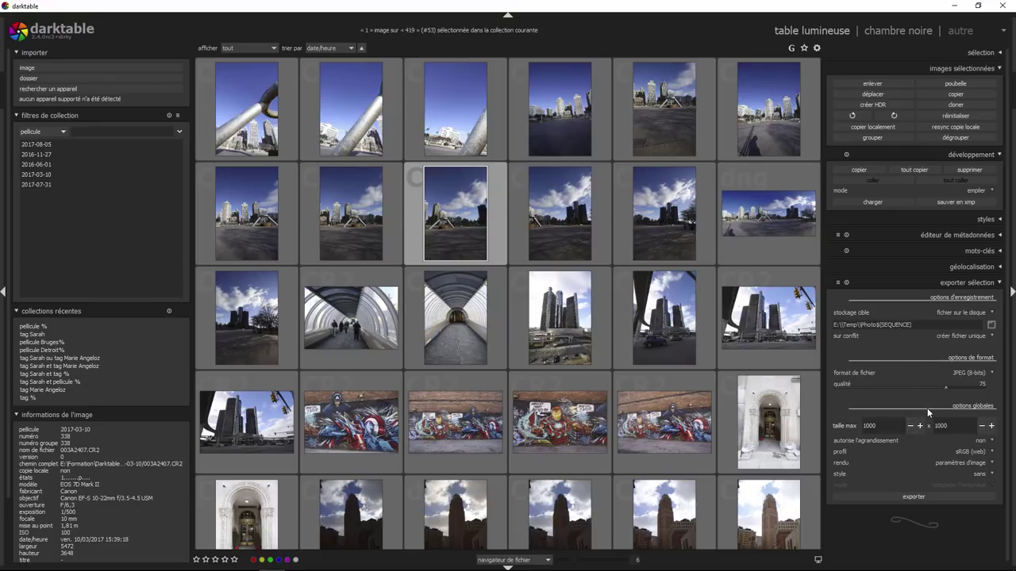
click(838, 283)
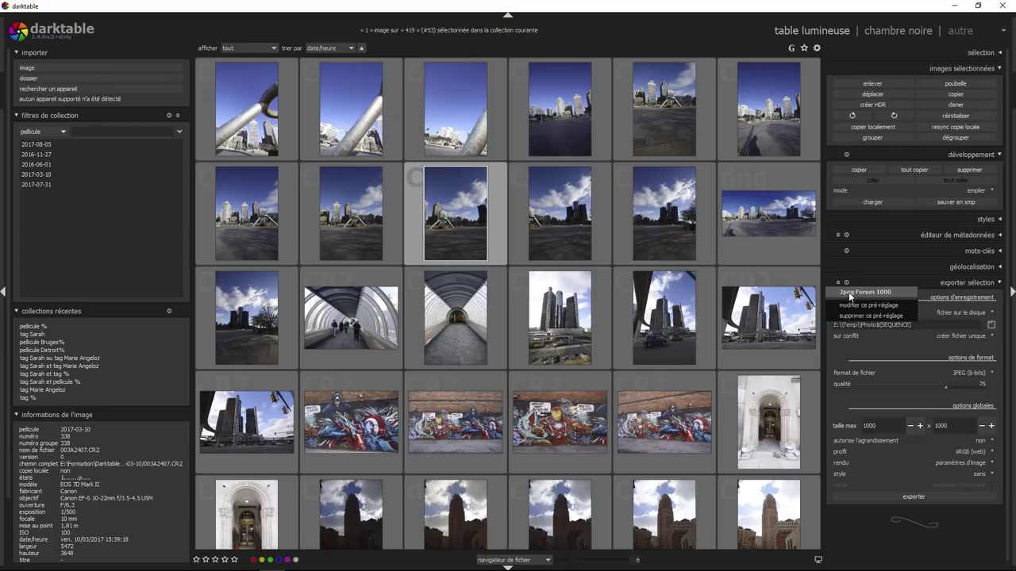
- Apply the Jpeg Forum 1000 preset and set the maximum export size to 2000 × 2000
click(848, 292)
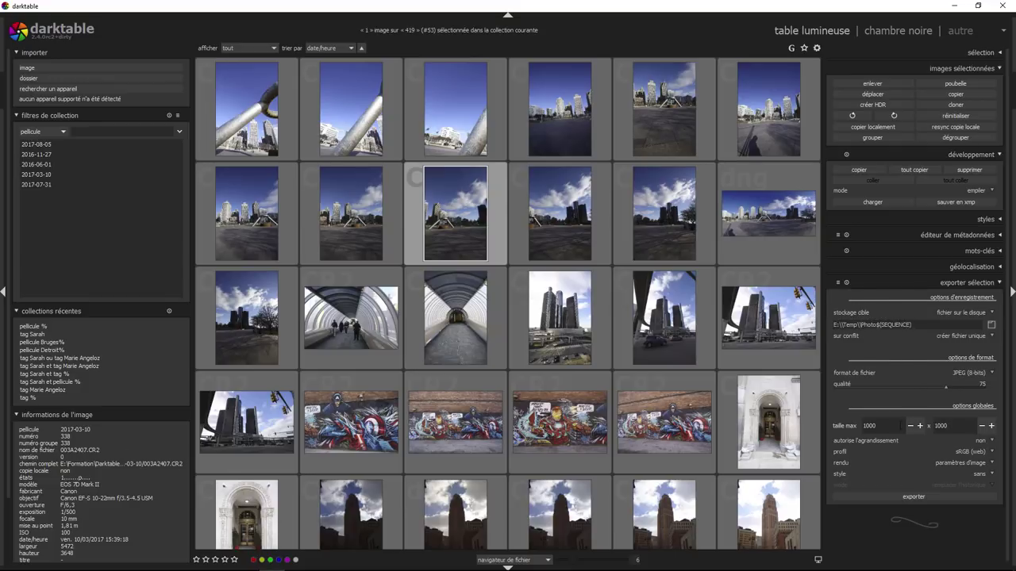
key(ctrl+a)
text(2000)
key(Tab)
text(2000)
- Save the settings as new export preset 'Jpeg 2000', then select the top-right tower photo
click(838, 283)
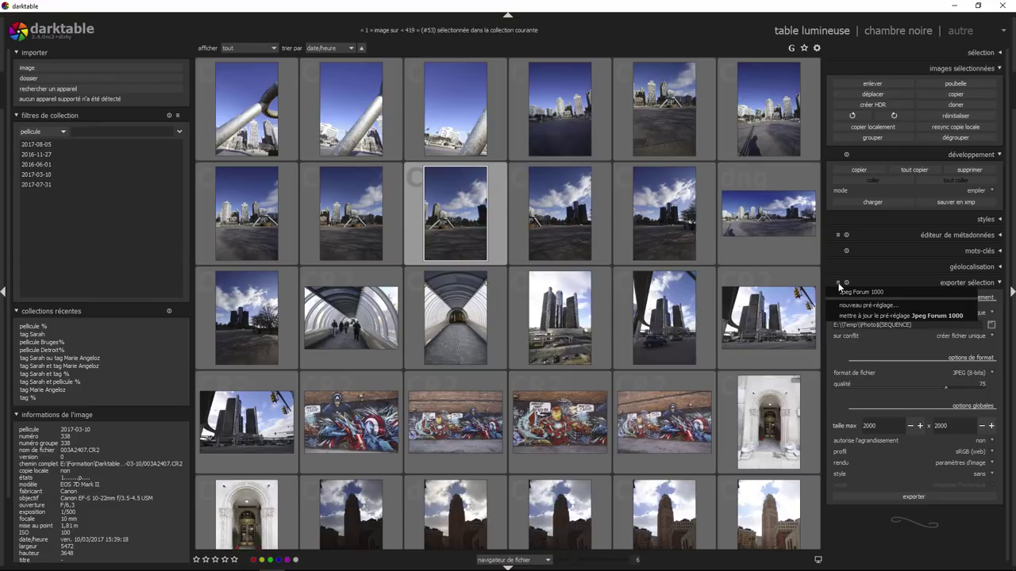
click(847, 304)
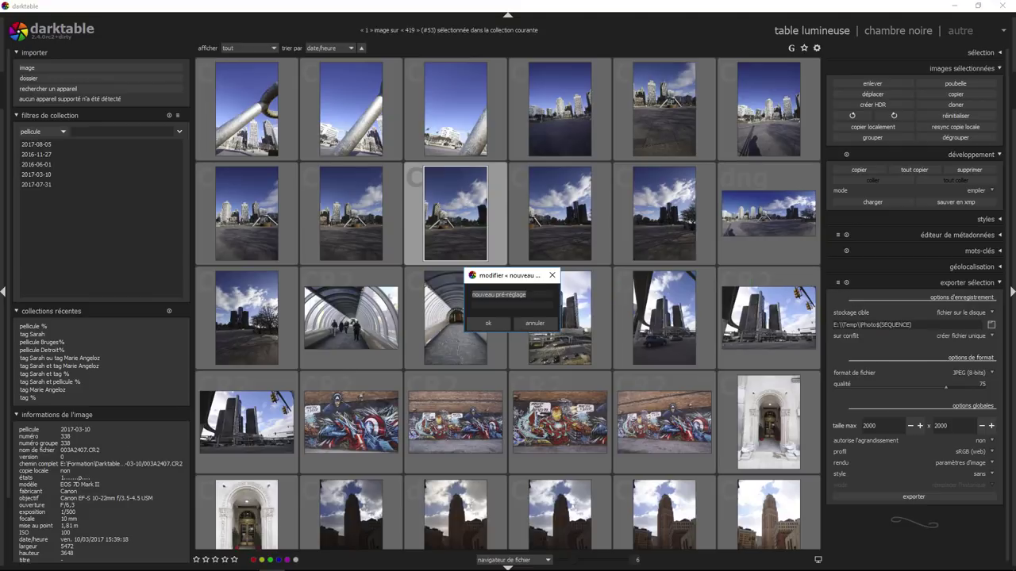
text(Jpeg 2000)
click(488, 323)
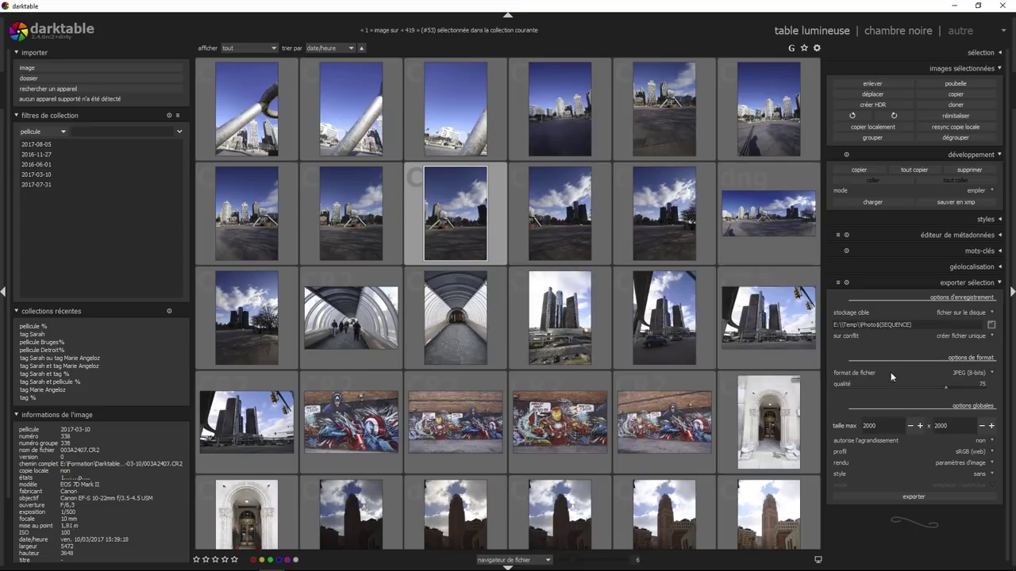
click(838, 283)
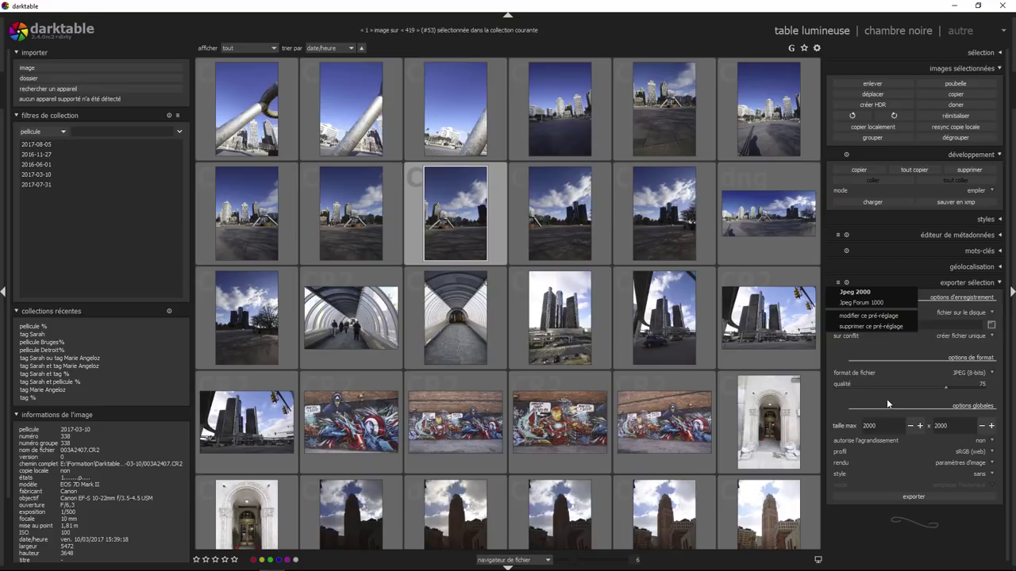
click(972, 36)
click(971, 33)
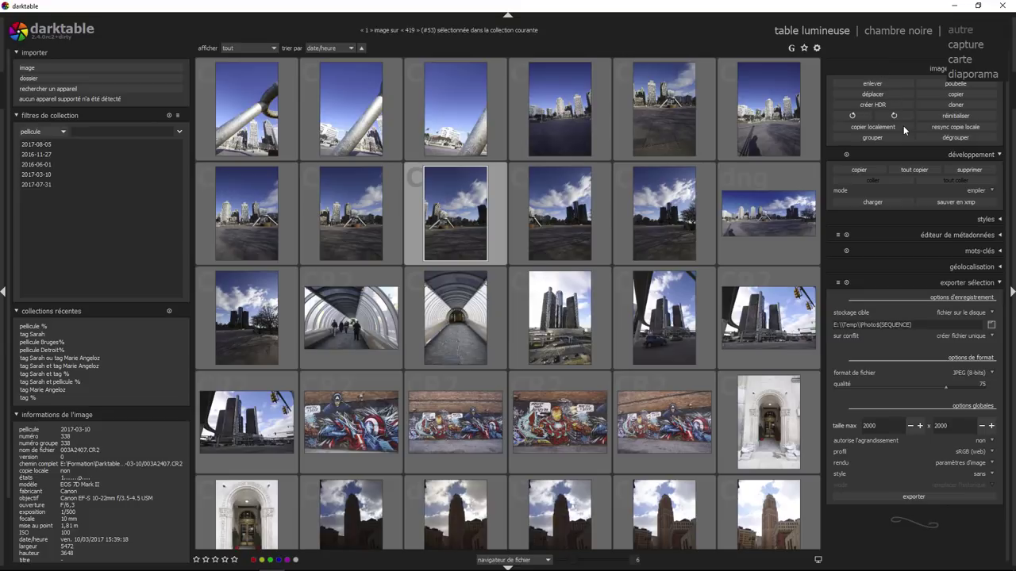
click(773, 119)
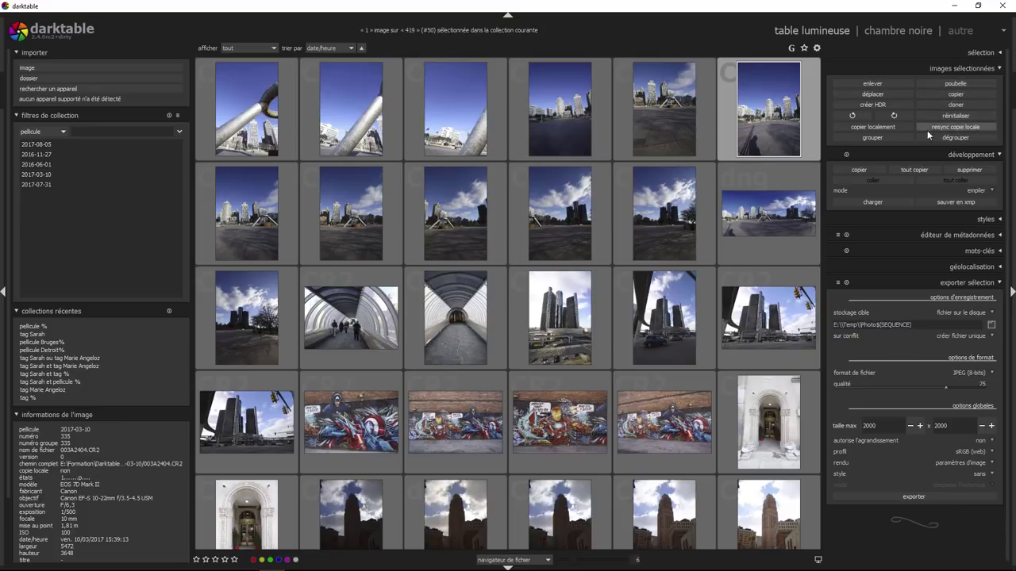
- Collapse the selected-images and development panels, set the export target to 'galerie web', and fold the export panel
click(1000, 70)
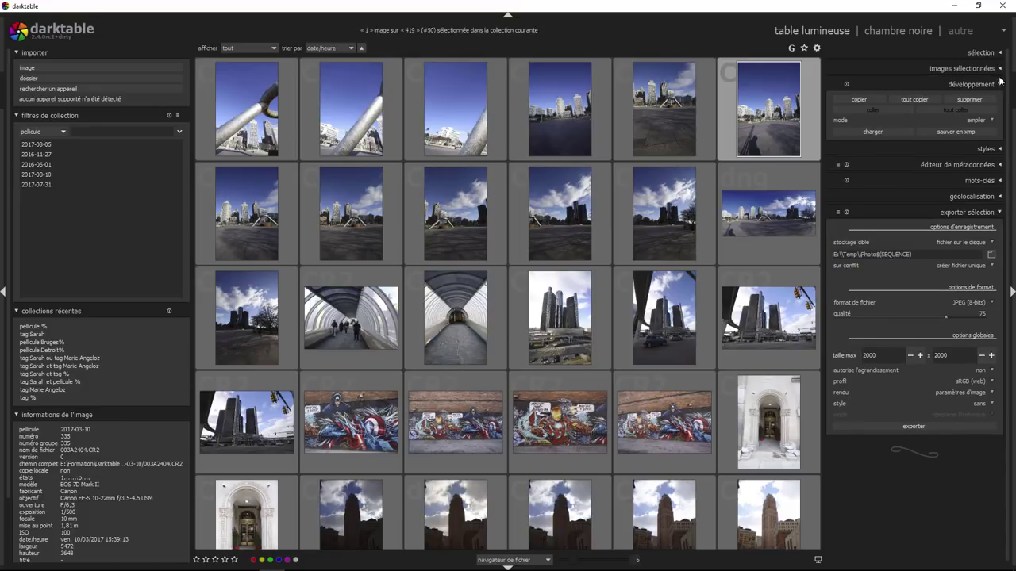
click(999, 85)
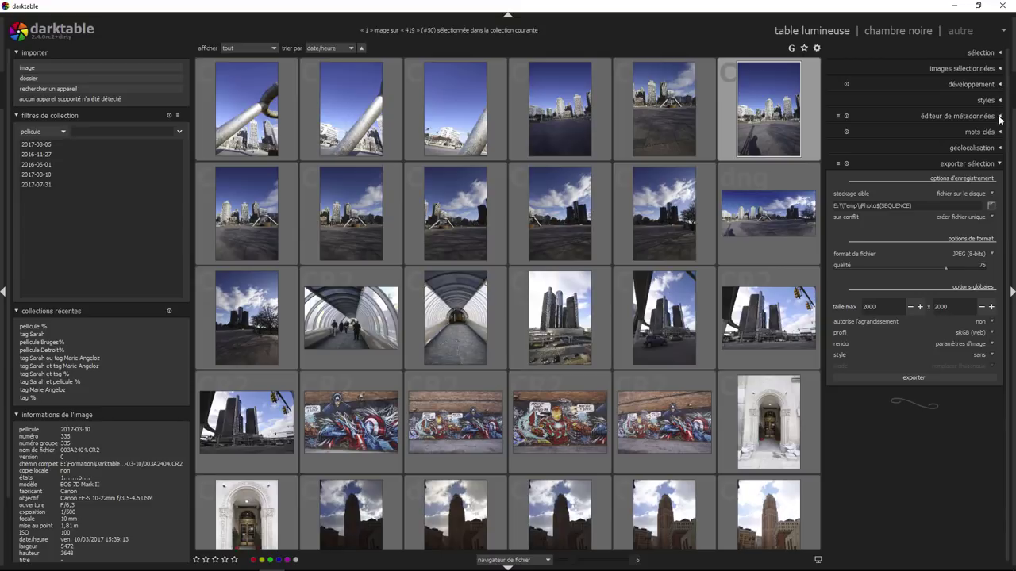
click(1000, 164)
click(970, 193)
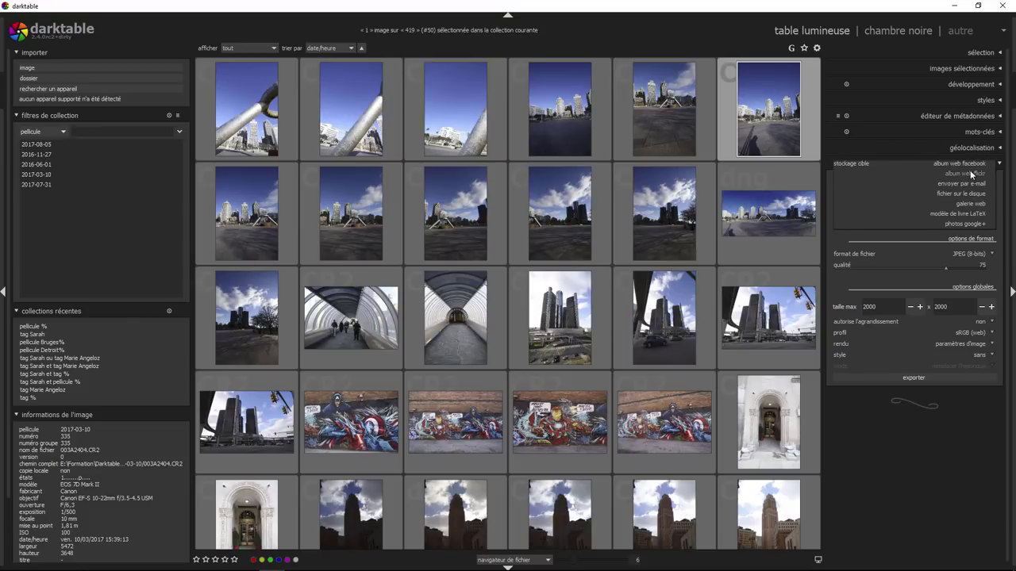
click(966, 203)
mouse_move(905, 206)
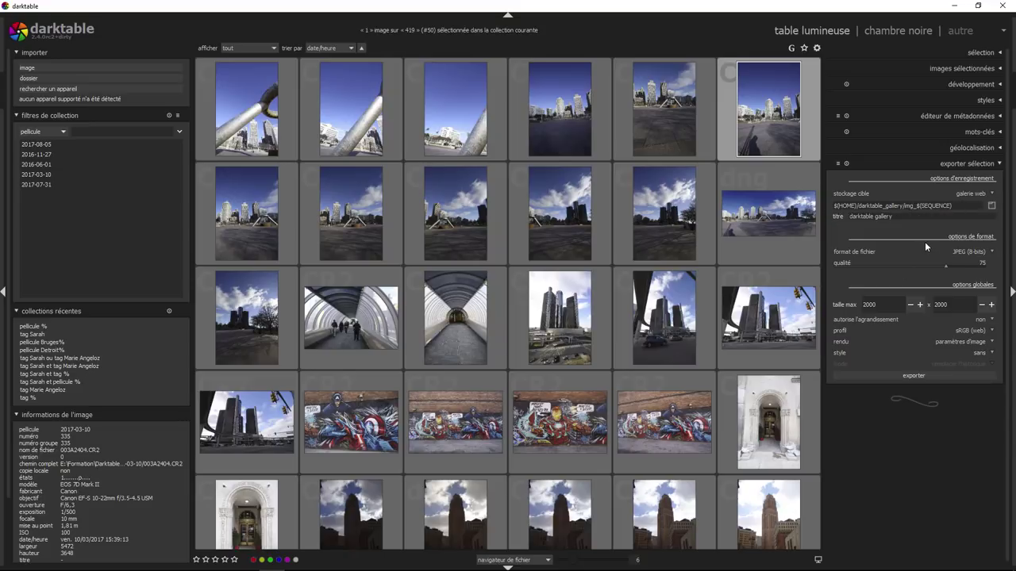
click(1000, 164)
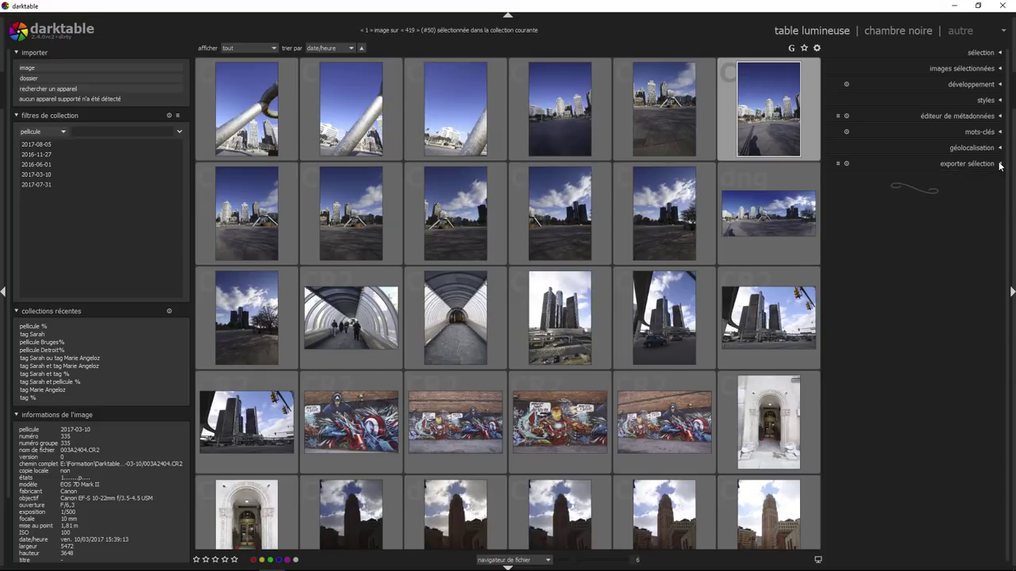